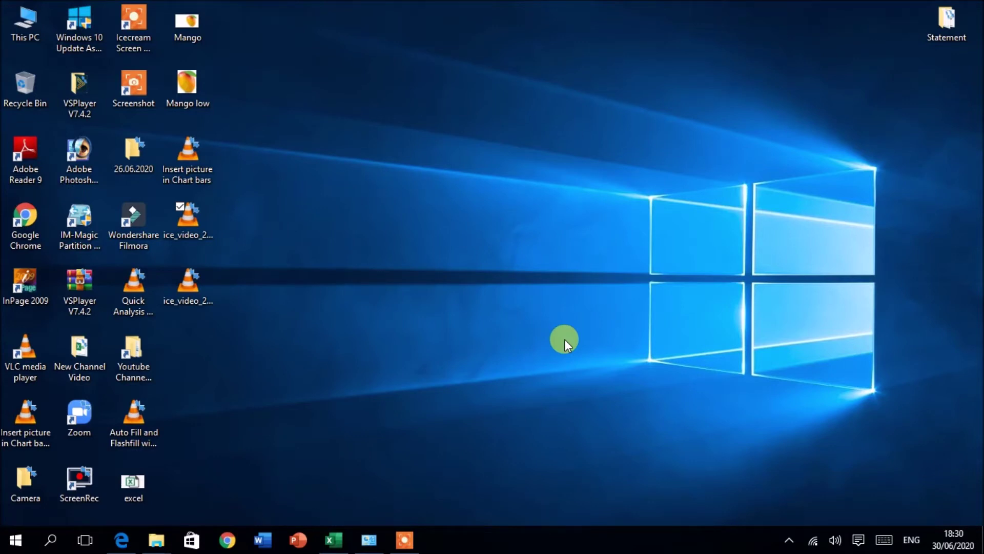
# Switch to the open Book1 workbook in Excel and clear the pending copy selection on Sheet1
pyautogui.click(333, 540)
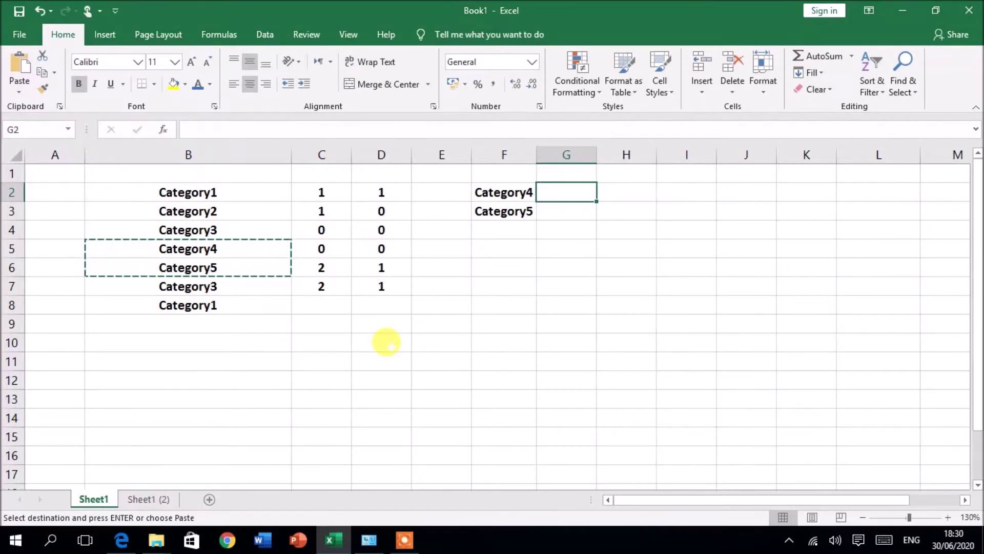
pyautogui.click(229, 210)
pyautogui.click(307, 362)
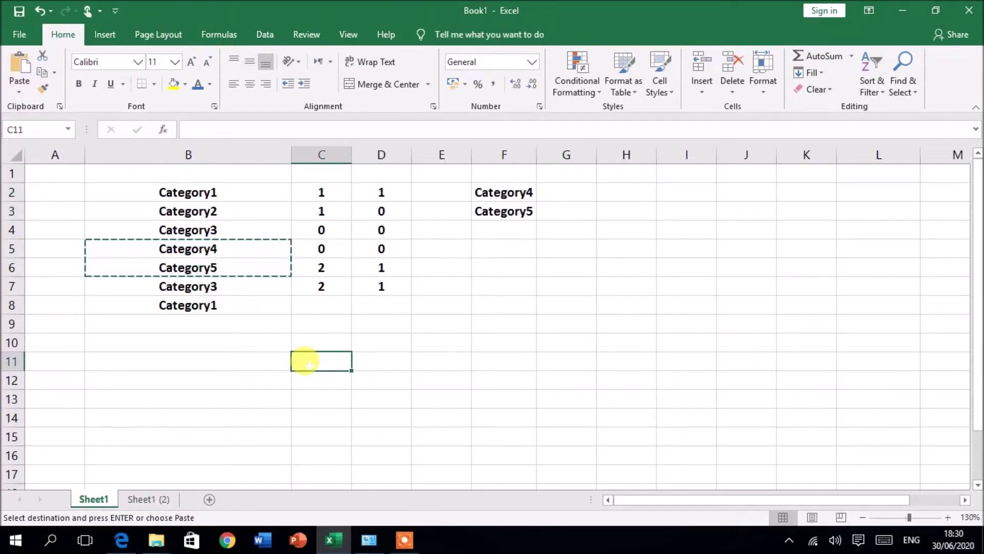
pyautogui.write('ll')
pyautogui.press('BackSpace')
pyautogui.press('BackSpace')
pyautogui.press('Escape')
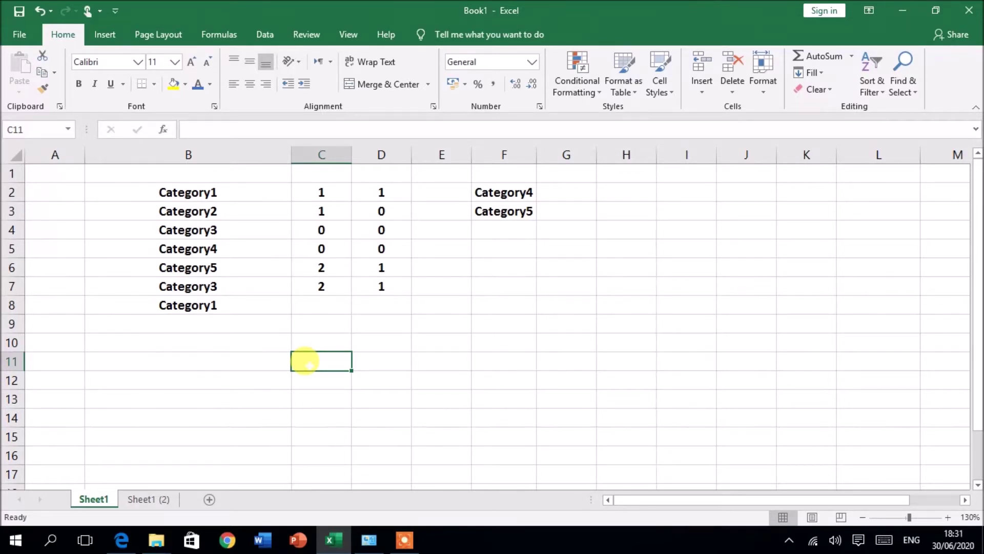
pyautogui.moveTo(160, 194); pyautogui.dragTo(243, 229)
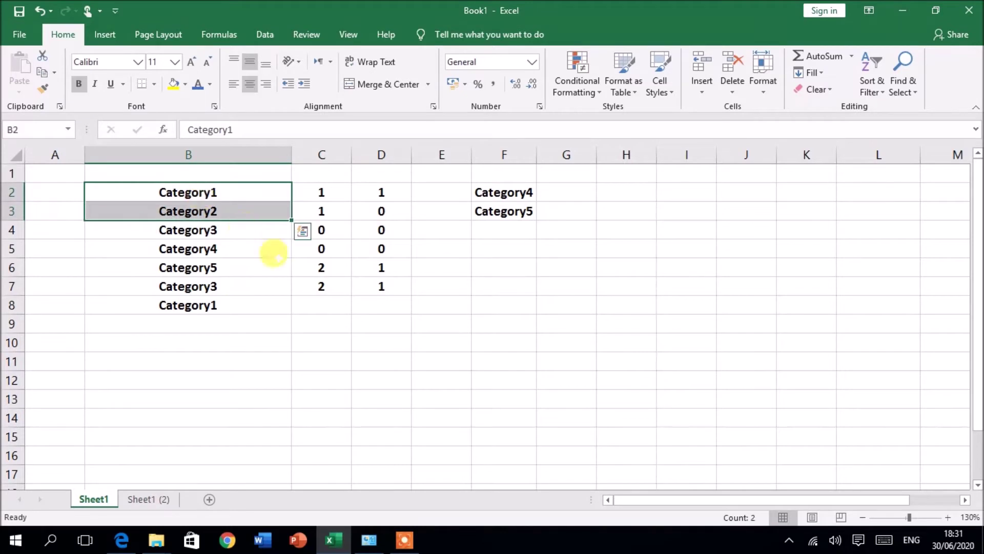
pyautogui.click(302, 285)
pyautogui.click(479, 191)
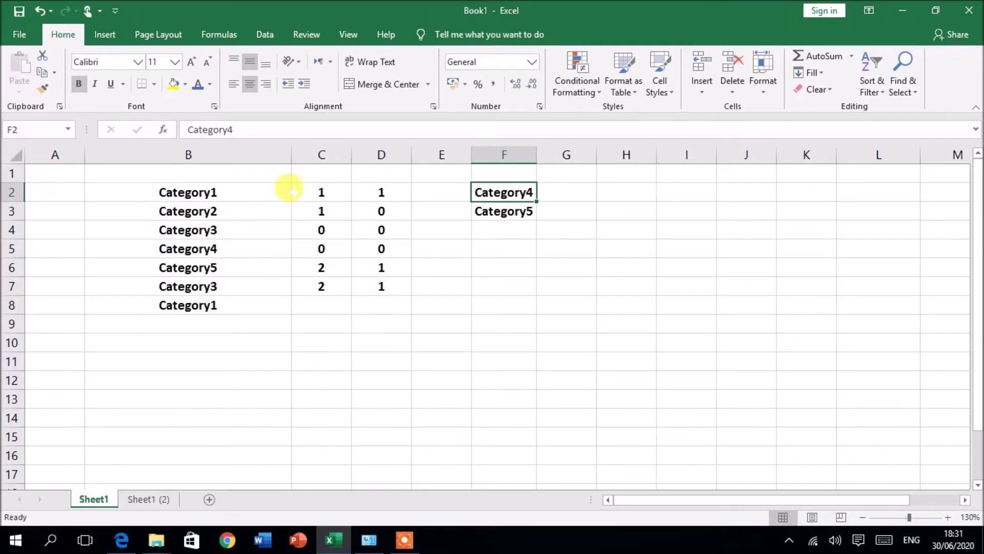
# Enter 300 in cell C2 and copy it down through cell C7
pyautogui.click(295, 191)
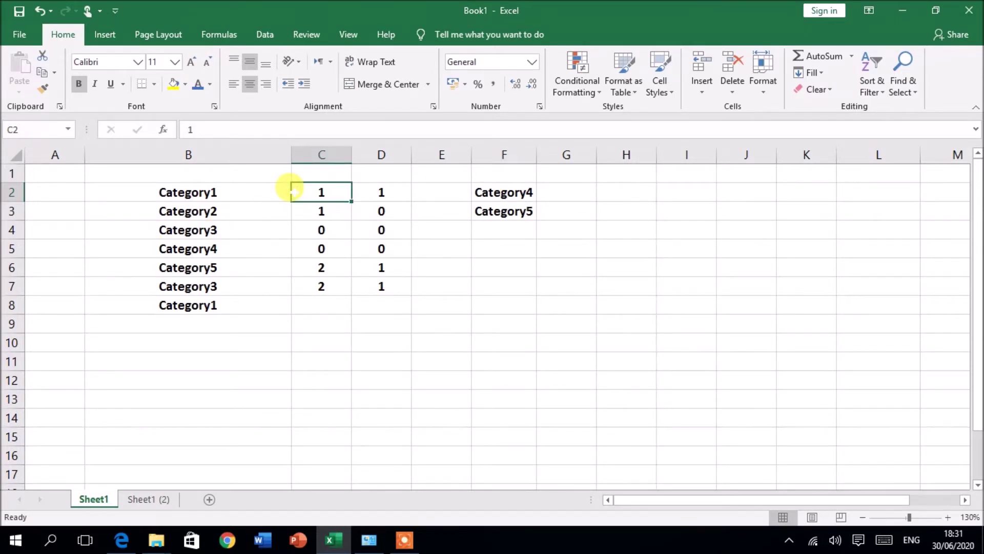
pyautogui.write('0300')
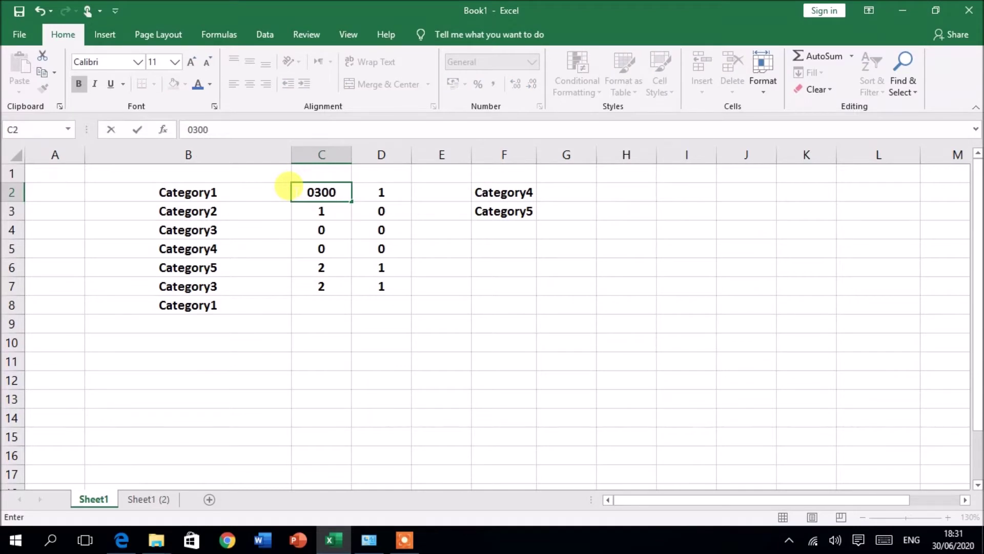
pyautogui.press('Return')
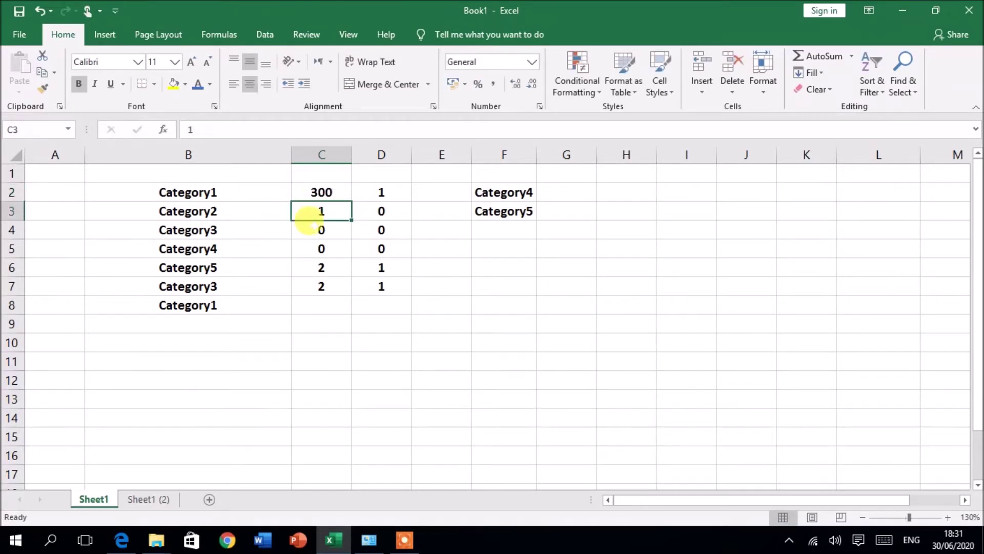
pyautogui.click(314, 191)
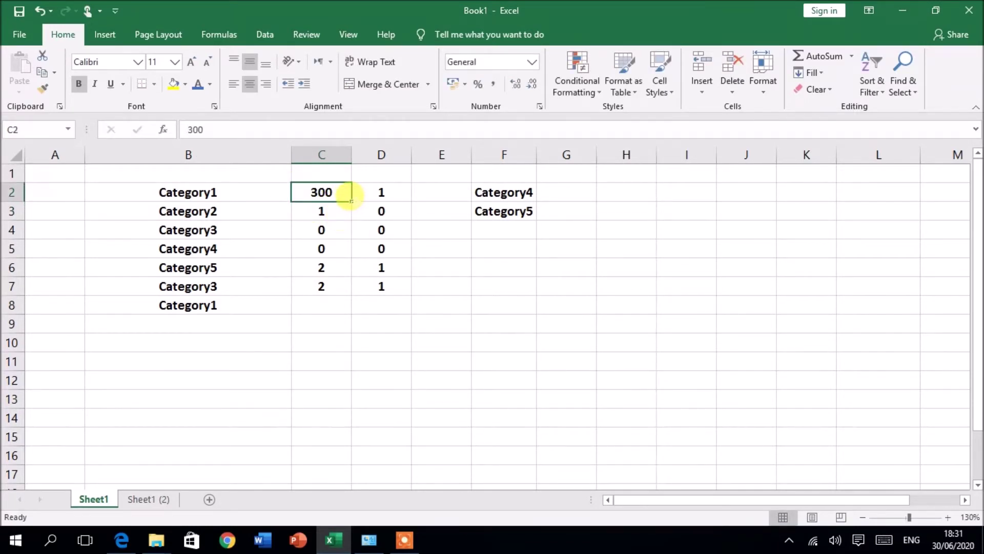
pyautogui.moveTo(351, 201); pyautogui.dragTo(342, 290)
# Widen column F slightly so the category names have more room
pyautogui.click(256, 249)
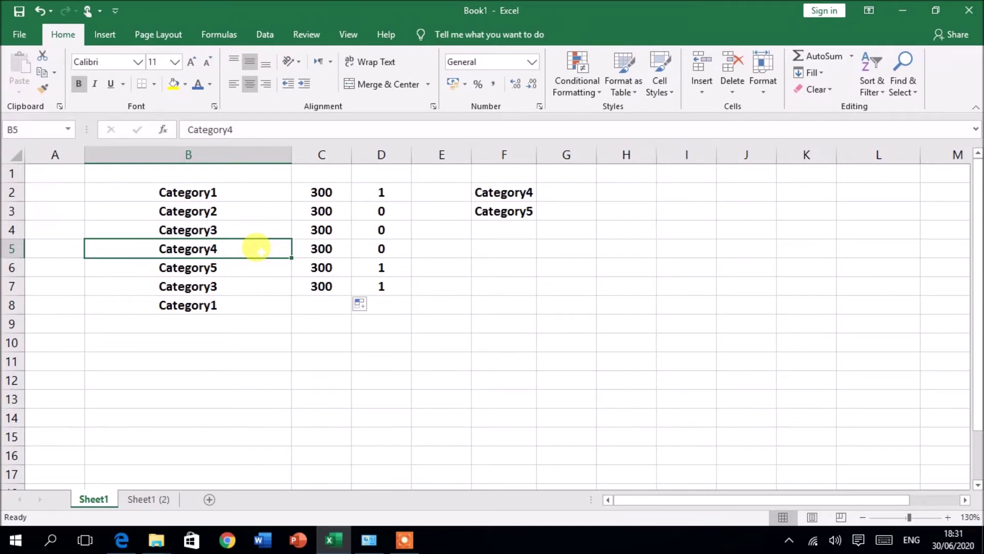
pyautogui.moveTo(536, 155); pyautogui.dragTo(559, 156)
pyautogui.click(583, 191)
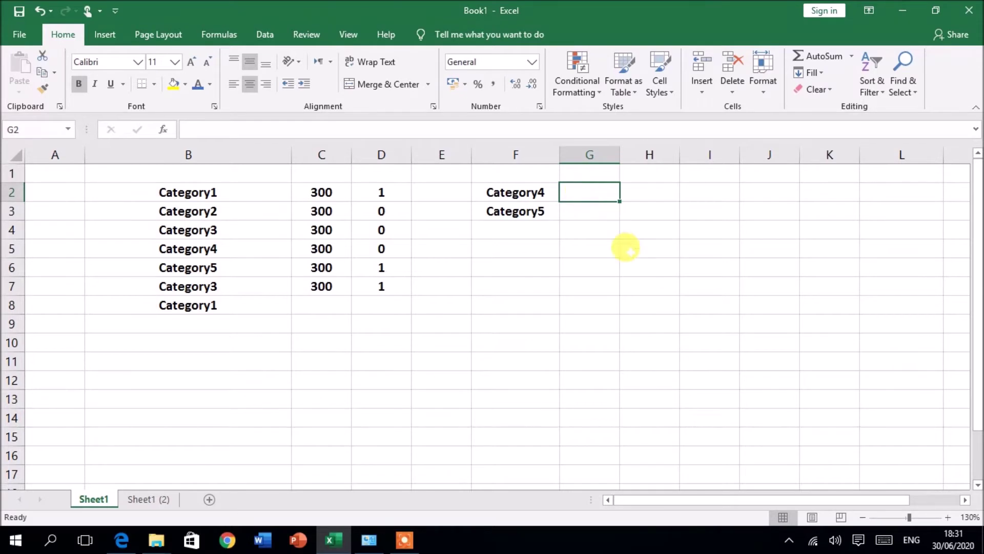
# Insert the VLOOKUP function into cell G2, searching for "vlookup" in the function list, and move its arguments dialog clear of the data
pyautogui.click(600, 188)
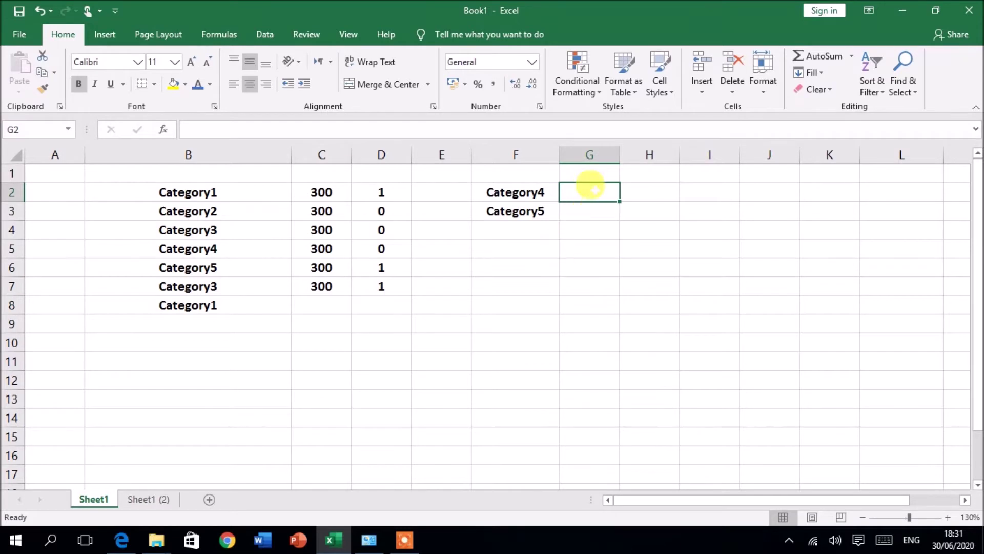
pyautogui.click(165, 131)
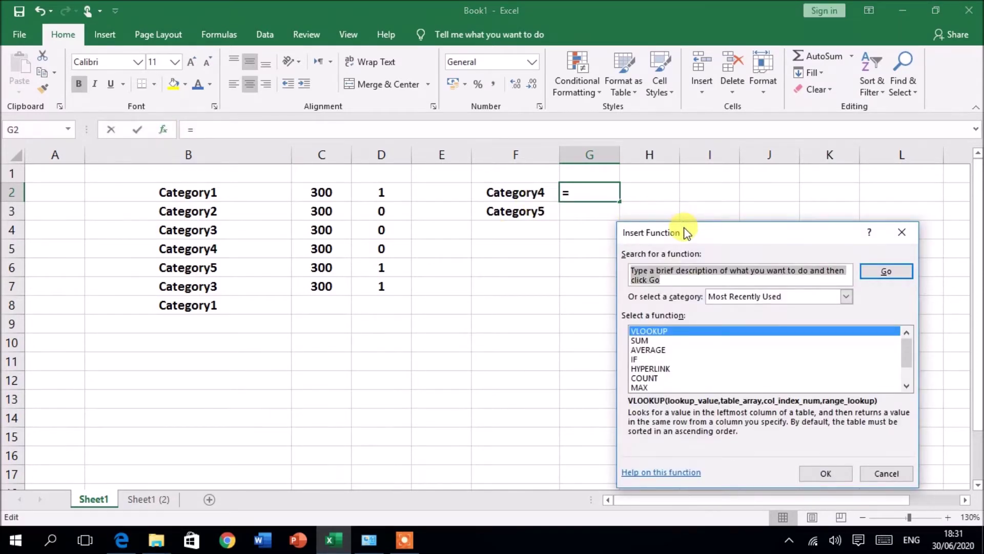
pyautogui.moveTo(688, 230); pyautogui.dragTo(688, 145)
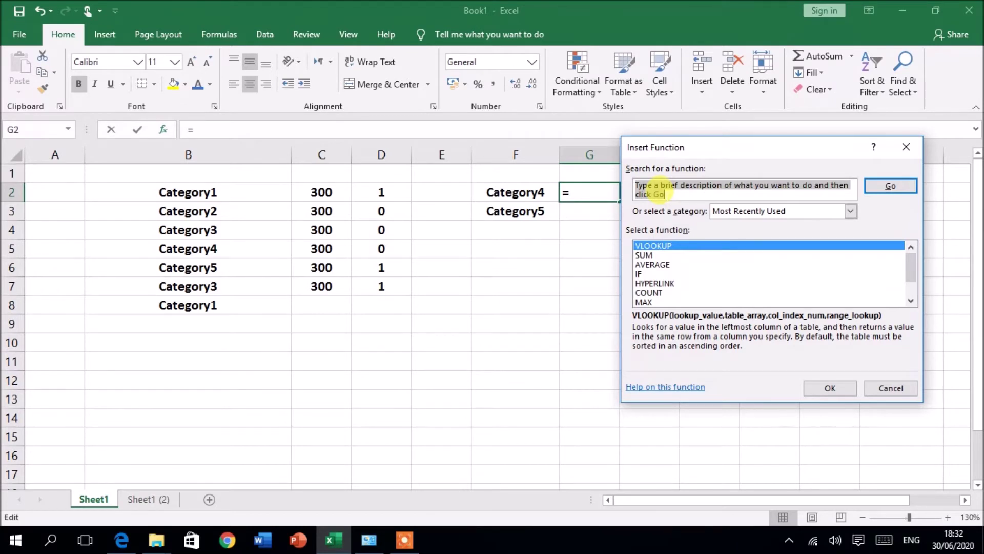
pyautogui.press('BackSpace')
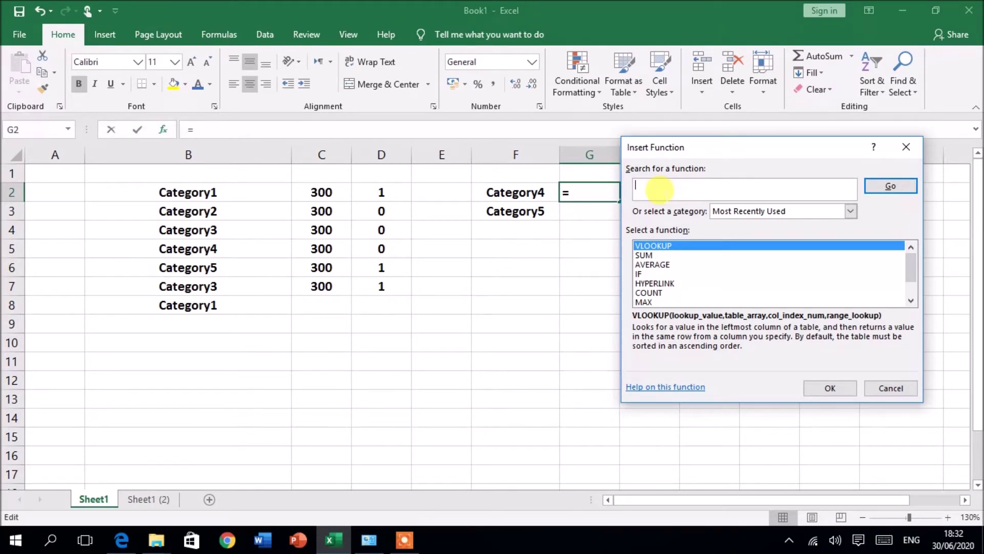
pyautogui.write('vlookup')
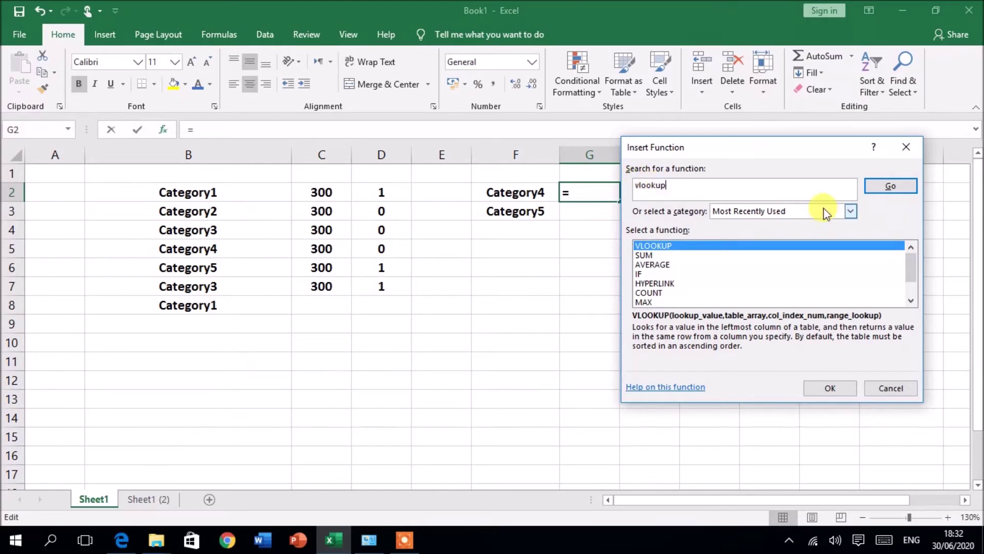
pyautogui.click(843, 212)
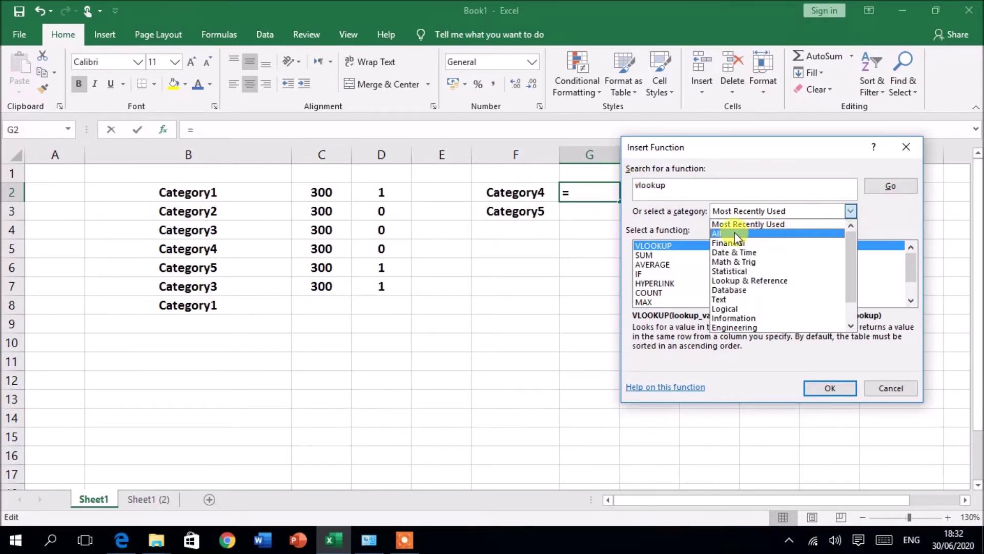
pyautogui.click(718, 232)
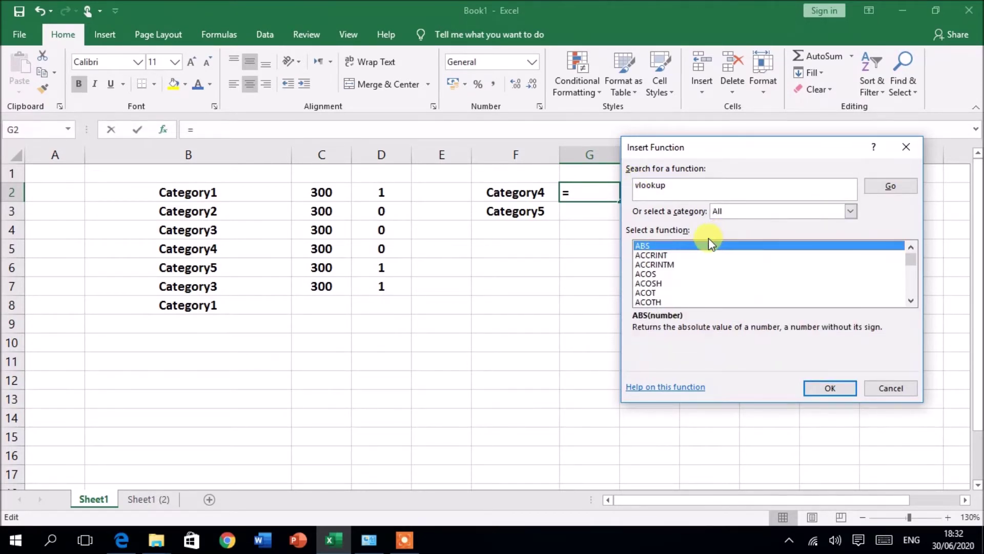
pyautogui.click(883, 187)
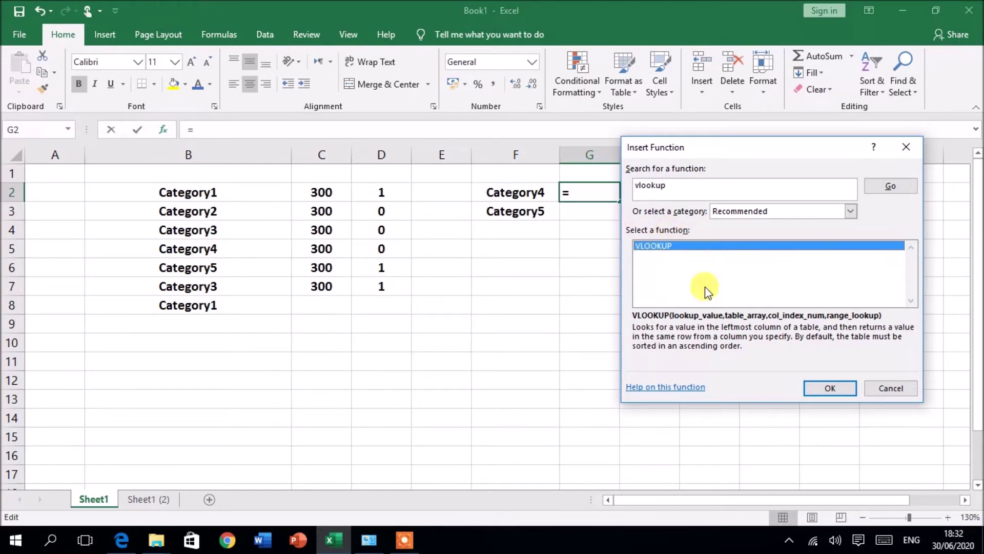
pyautogui.click(816, 383)
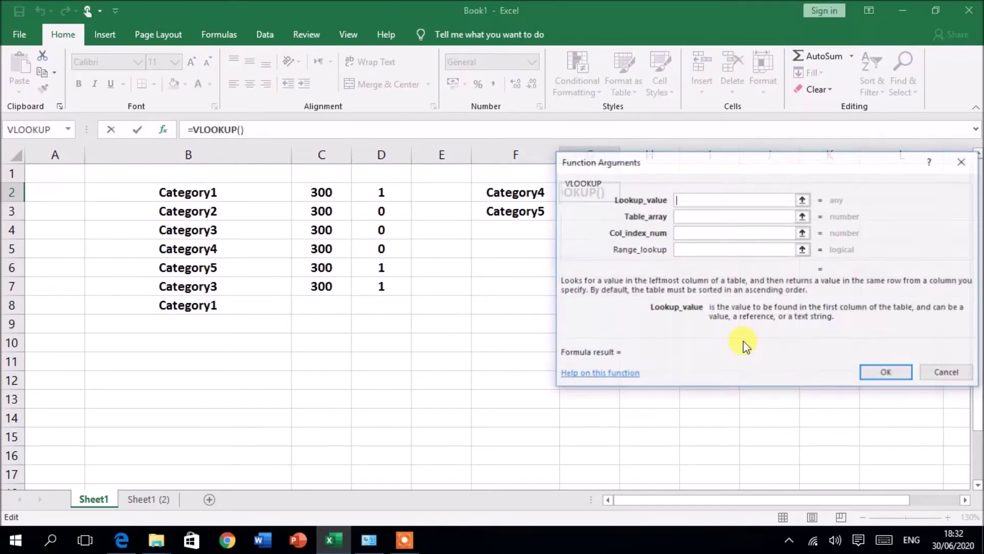
pyautogui.moveTo(717, 163); pyautogui.dragTo(675, 250)
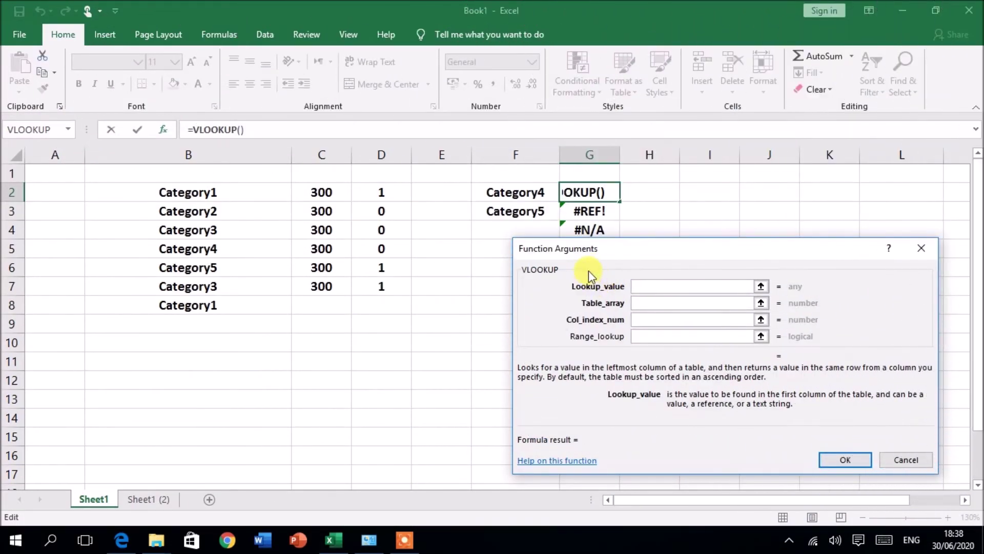
pyautogui.moveTo(683, 257)
pyautogui.mouseDown()
pyautogui.moveTo(705, 248)
pyautogui.moveTo(693, 270)
pyautogui.mouseUp()
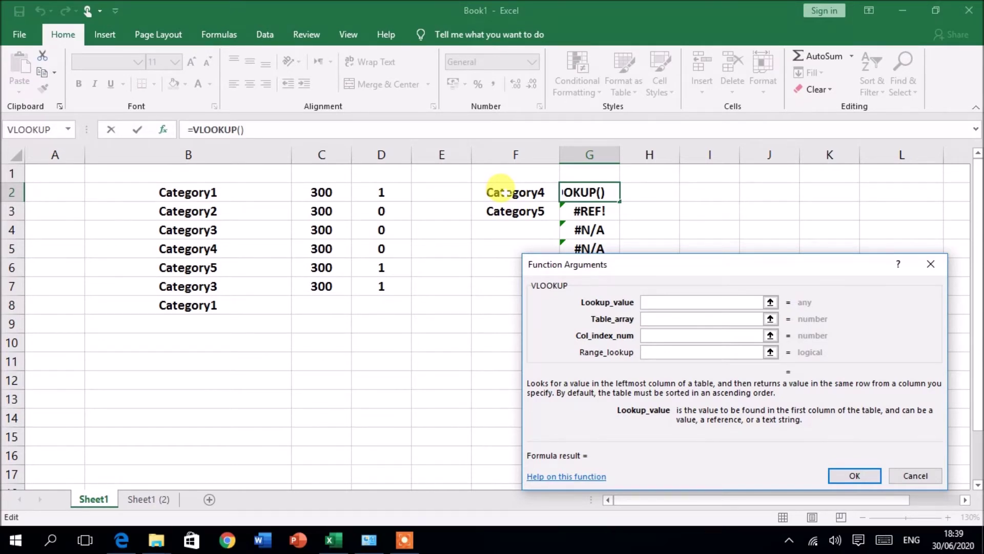
pyautogui.click(502, 189)
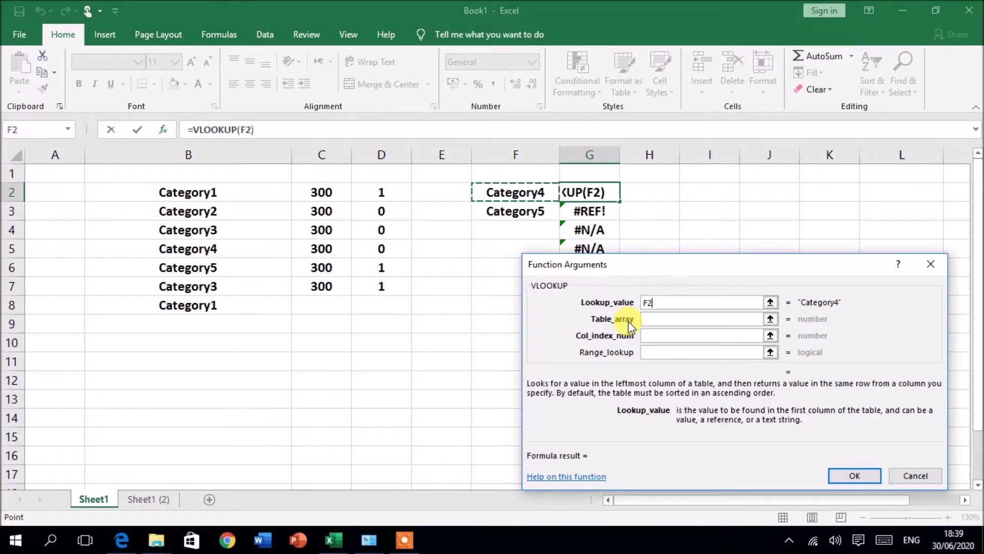
pyautogui.moveTo(159, 189); pyautogui.dragTo(321, 285)
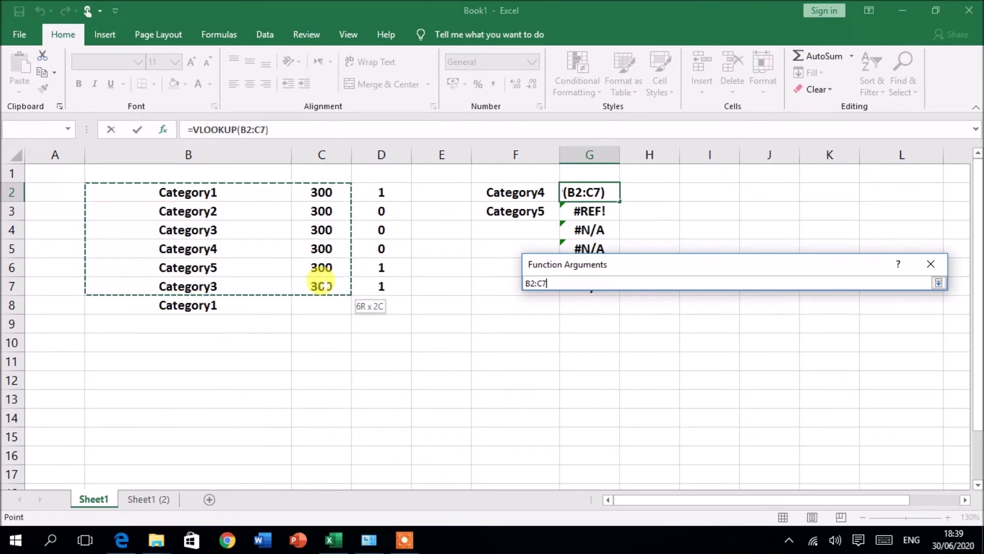
pyautogui.moveTo(322, 283); pyautogui.dragTo(321, 284)
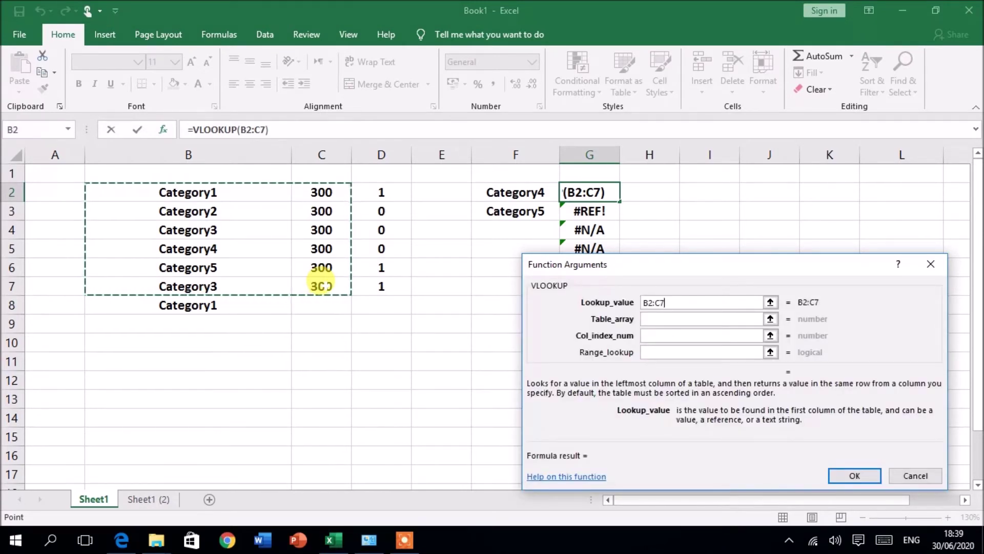
pyautogui.click(715, 295)
pyautogui.press('BackSpace')
pyautogui.press('BackSpace')
pyautogui.press('BackSpace')
pyautogui.press('BackSpace')
pyautogui.press('BackSpace')
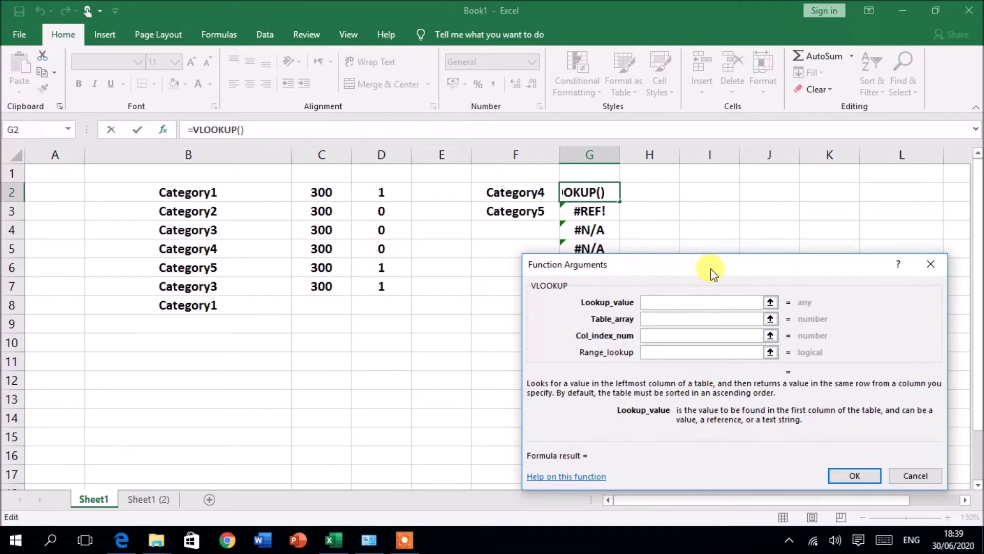
# Set the VLOOKUP lookup value to cell F2 and the table array to the range B2:C7
pyautogui.click(512, 192)
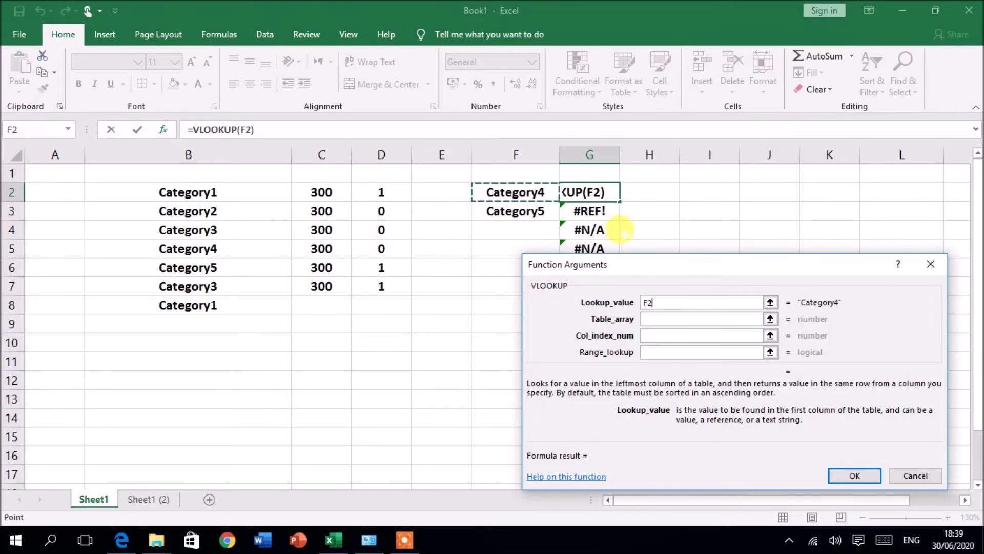
pyautogui.click(642, 318)
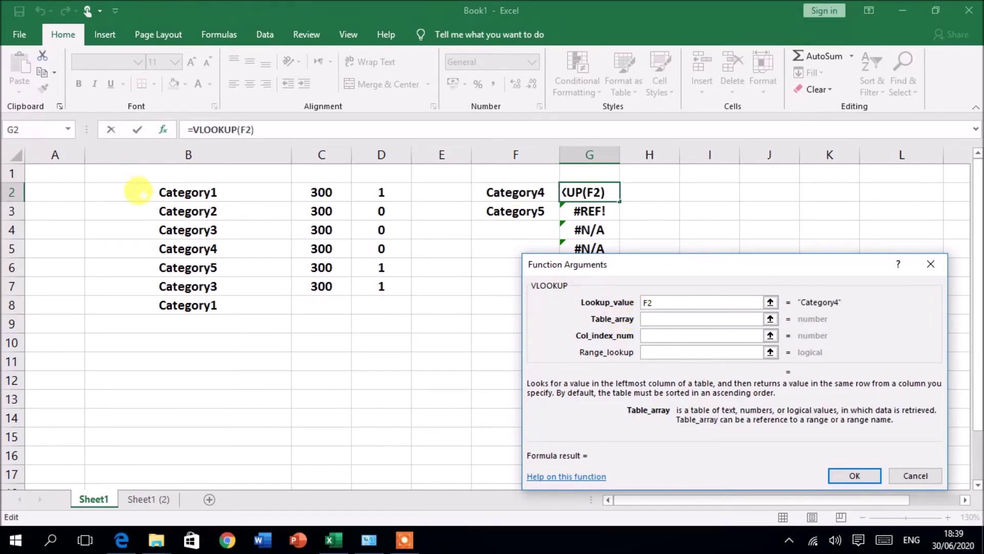
pyautogui.moveTo(168, 191); pyautogui.dragTo(318, 286)
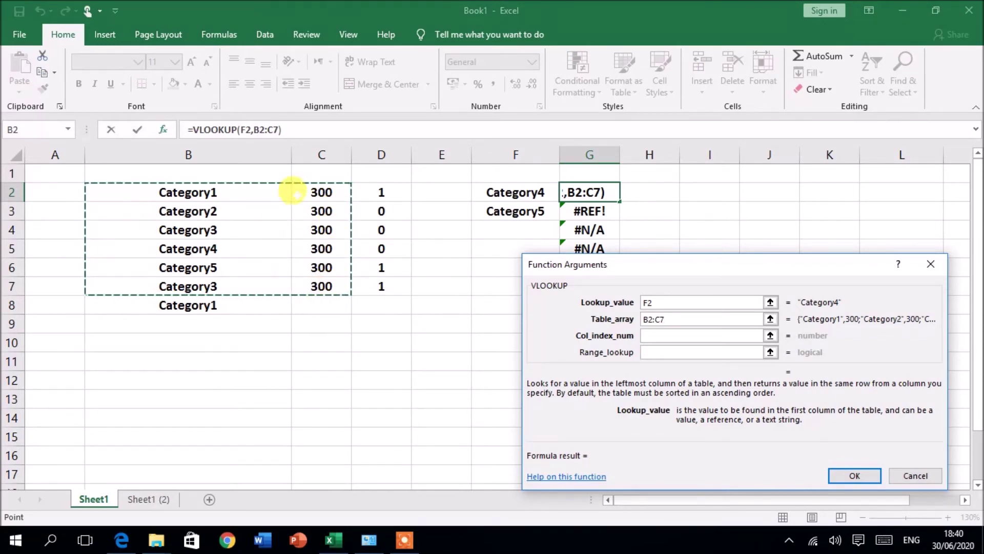
# Set the column index number to 2 and the range lookup to false, and complete the VLOOKUP formula in G2
pyautogui.click(657, 332)
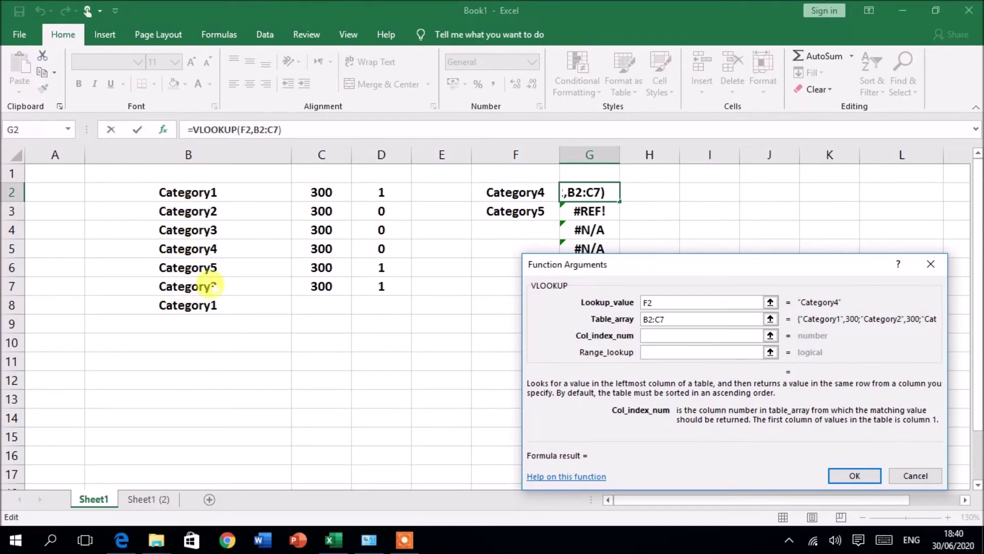
pyautogui.click(670, 334)
pyautogui.write('2')
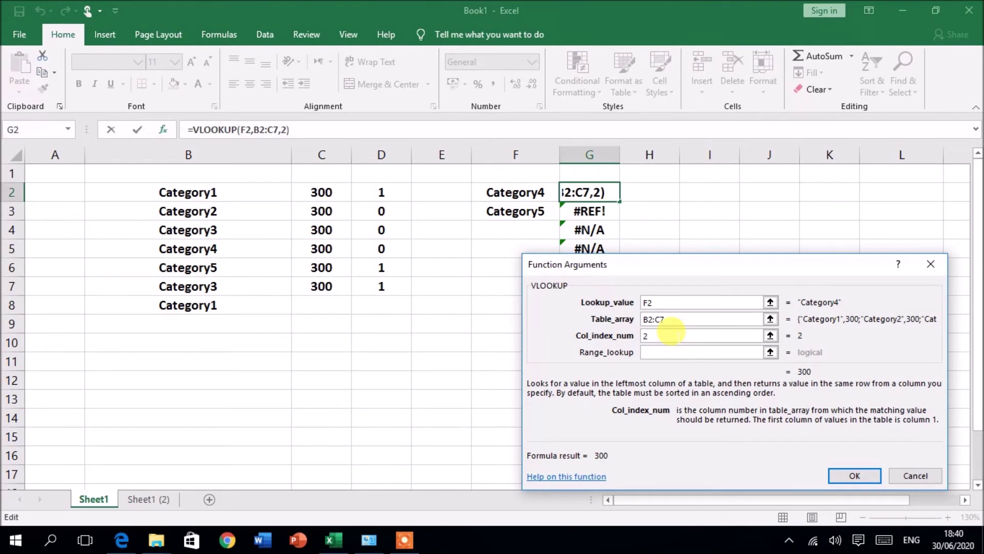
pyautogui.click(645, 356)
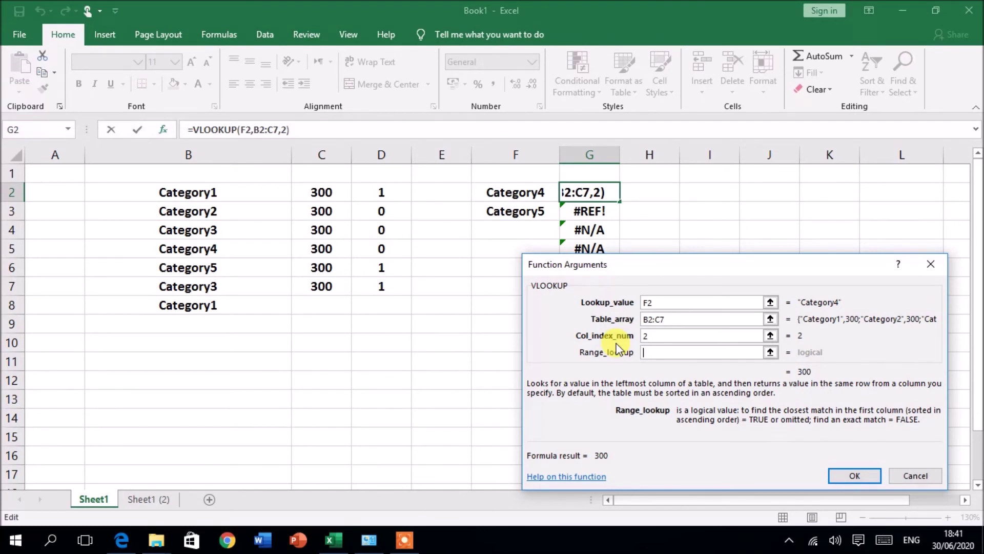
pyautogui.write('fa')
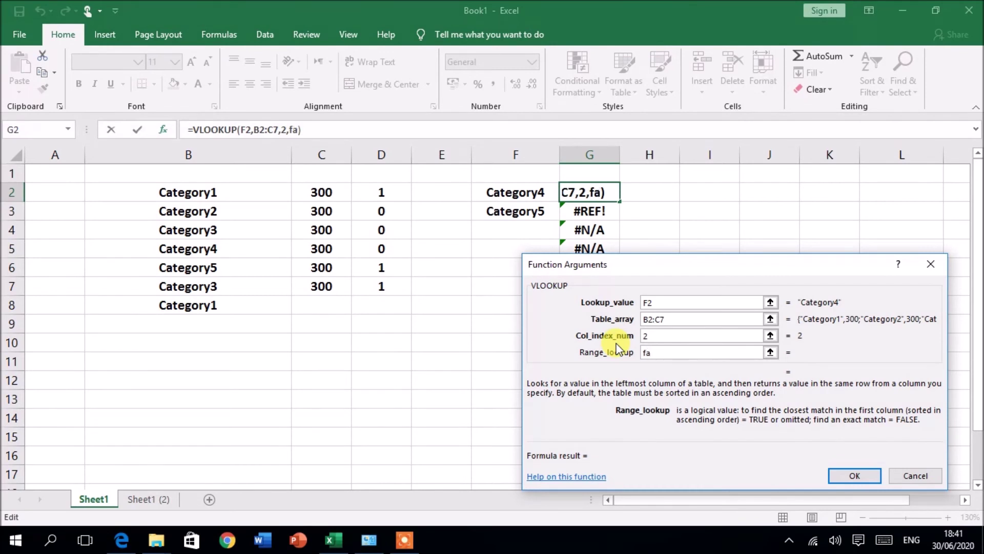
pyautogui.write('lse')
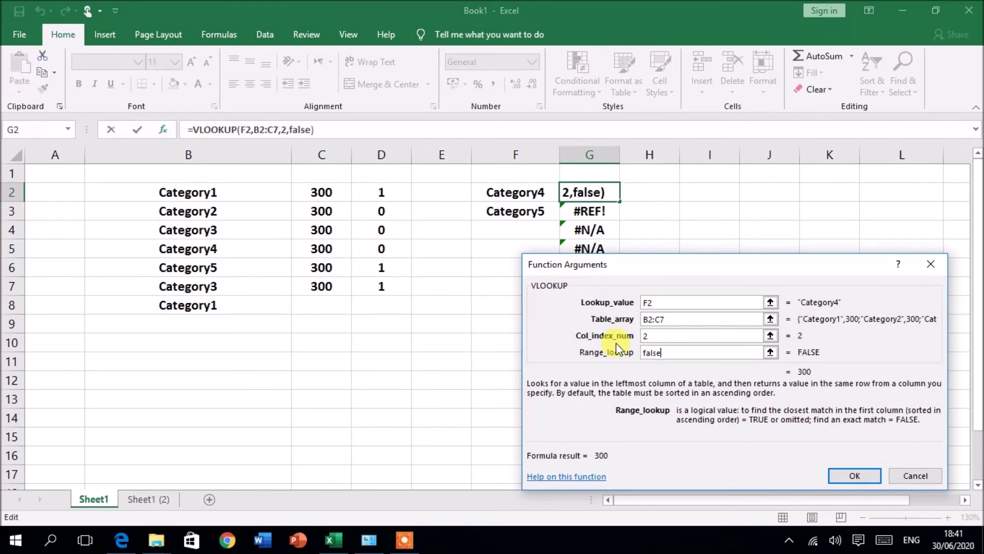
pyautogui.click(840, 475)
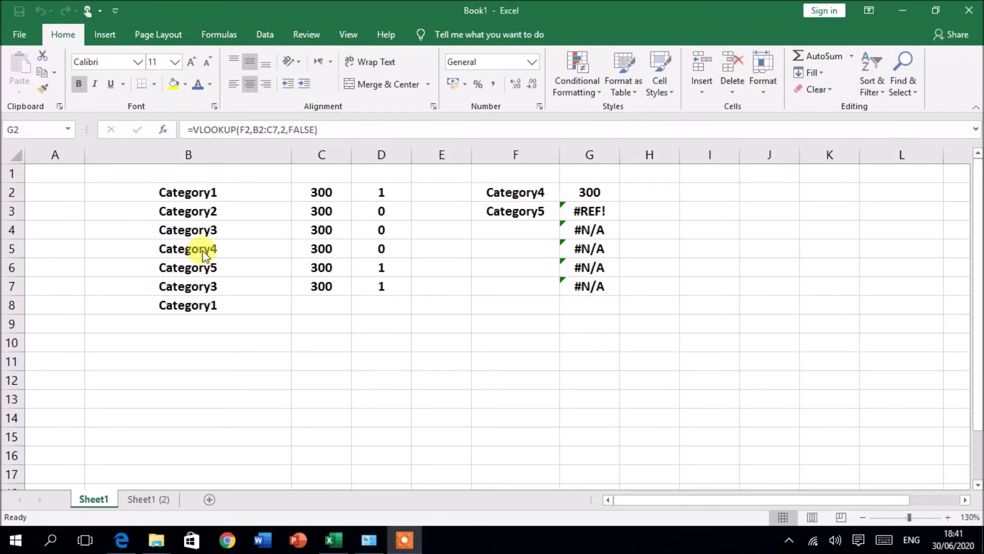
# Fill the VLOOKUP formula from G2 down through G8
pyautogui.click(590, 193)
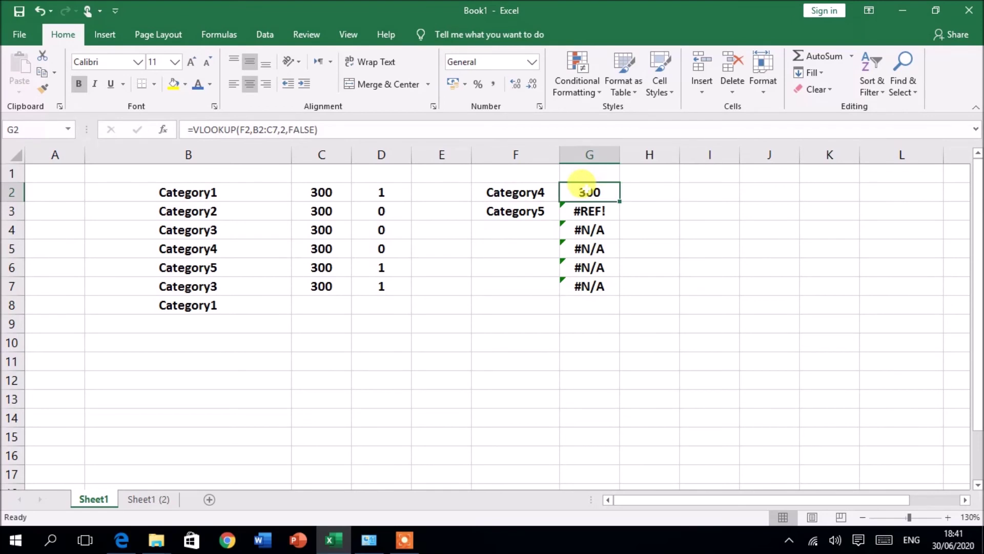
pyautogui.moveTo(619, 201)
pyautogui.mouseDown()
pyautogui.moveTo(603, 233)
pyautogui.moveTo(615, 286)
pyautogui.moveTo(609, 305)
pyautogui.moveTo(593, 308)
pyautogui.mouseUp()
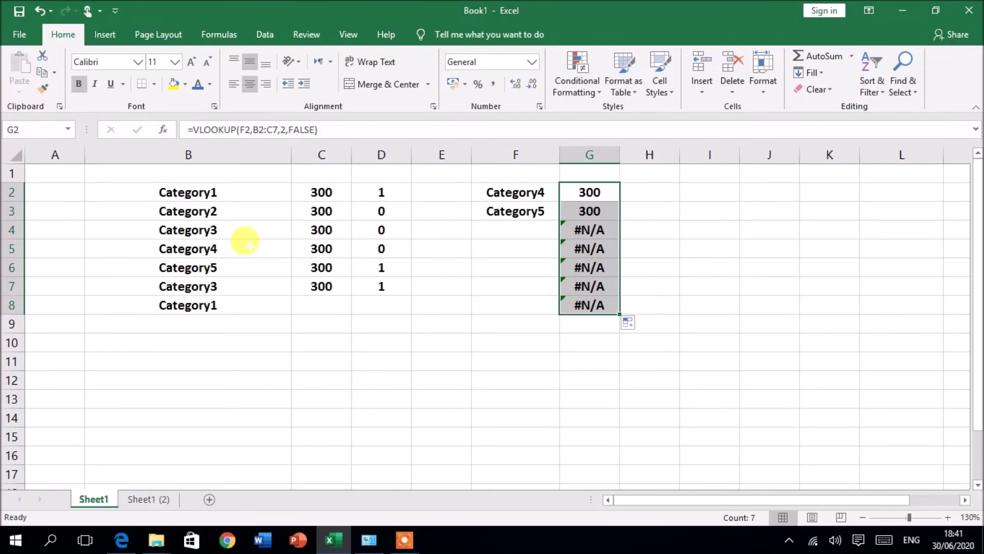
# Set the column C values for Category2 to 100, the first Category3 to 49, and Category4 to 43
pyautogui.click(300, 209)
pyautogui.click(311, 193)
pyautogui.click(308, 206)
pyautogui.write('100')
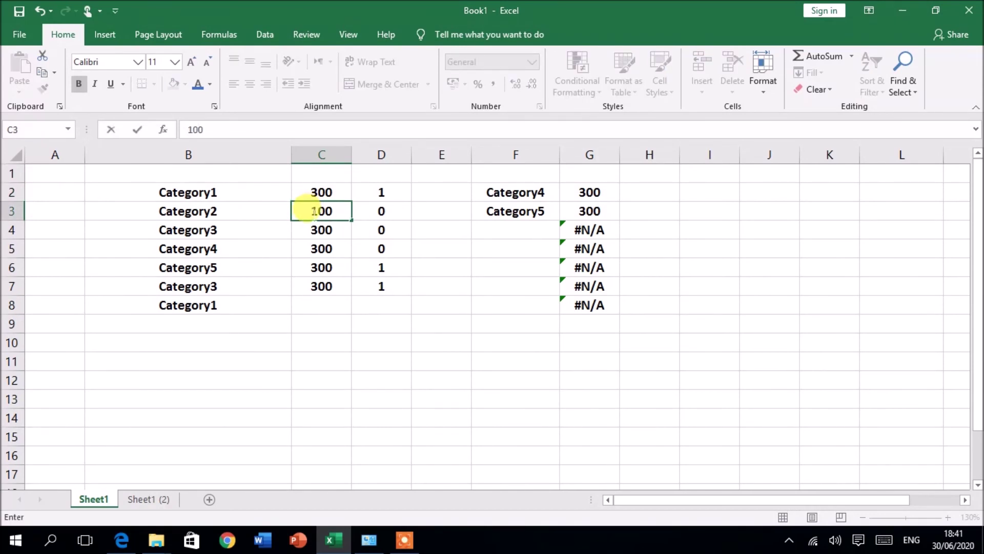
pyautogui.press('Return')
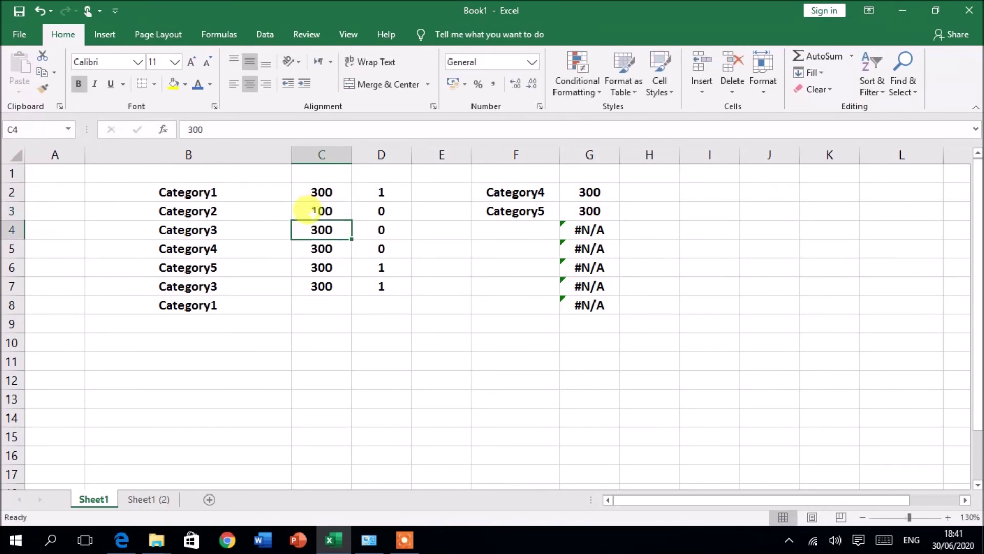
pyautogui.write('49')
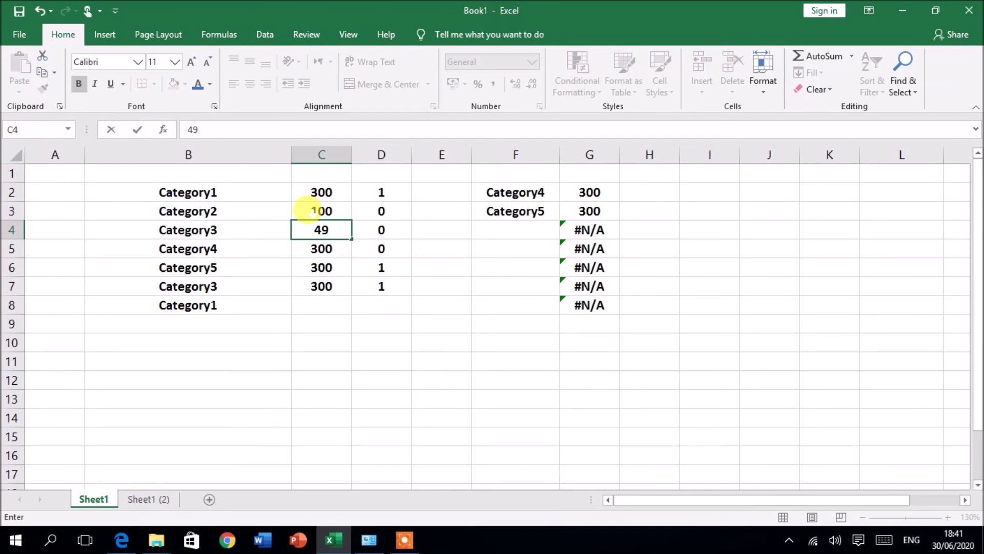
pyautogui.press('Return')
pyautogui.write('43')
pyautogui.press('Return')
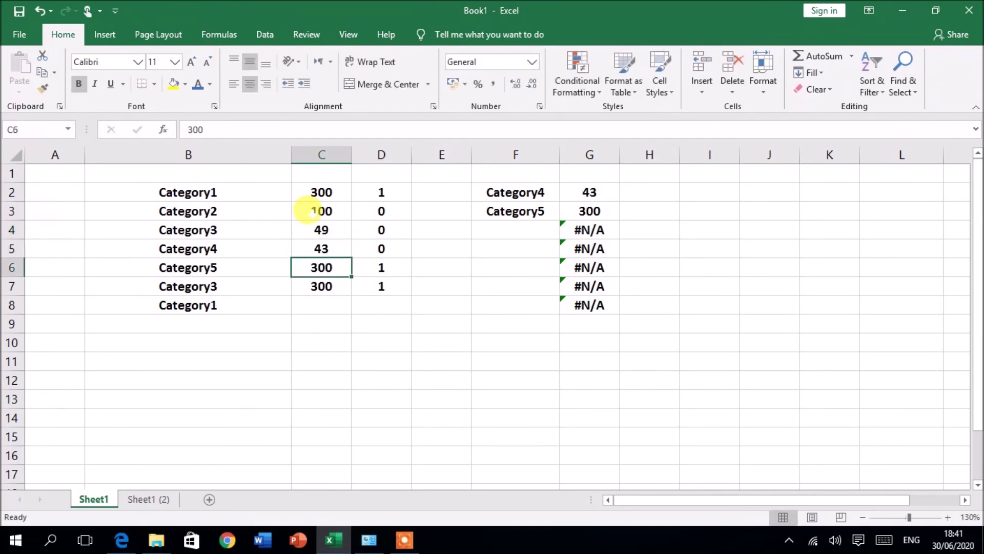
# Set the column C values for Category5 to 22 and the second Category3 in row 7 to 67
pyautogui.write('43')
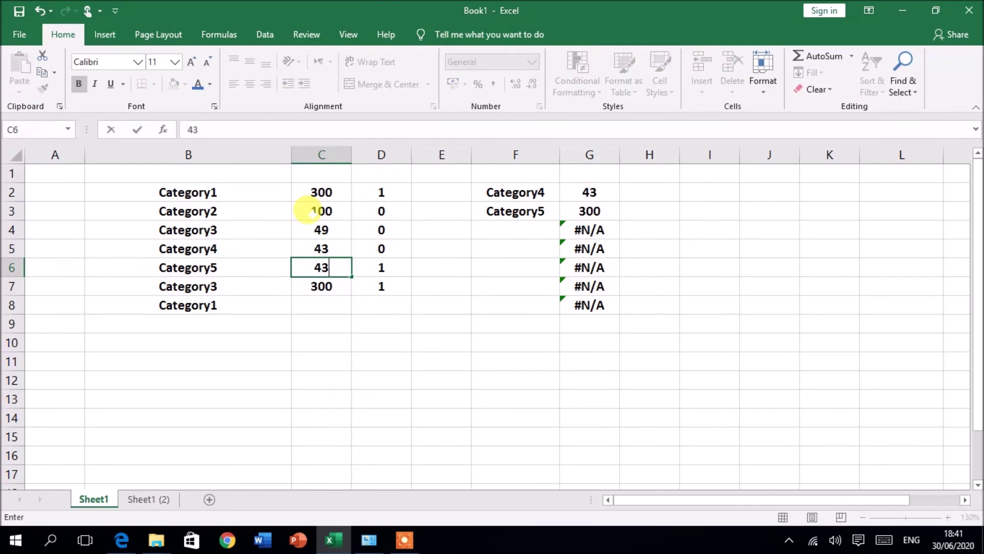
pyautogui.press('Return')
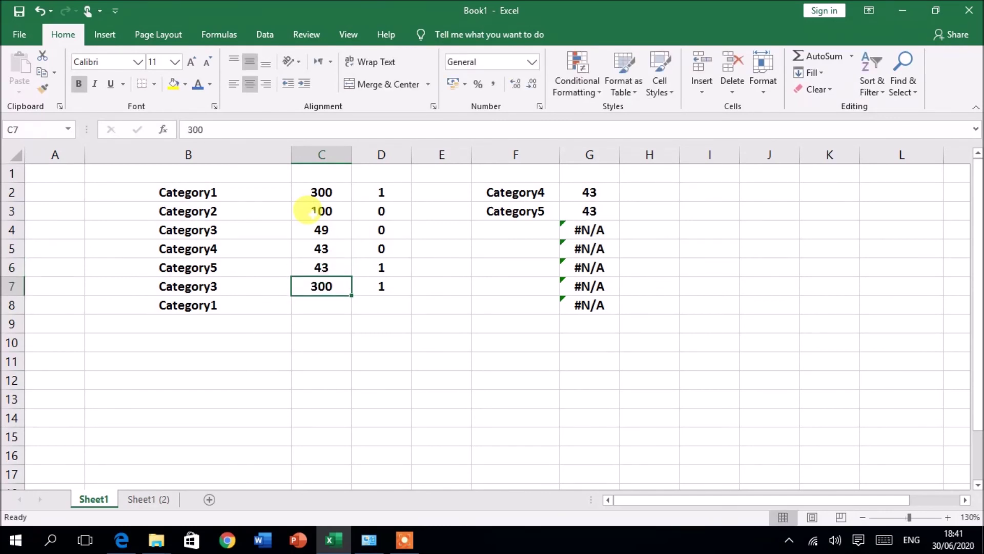
pyautogui.press('Up')
pyautogui.write('22')
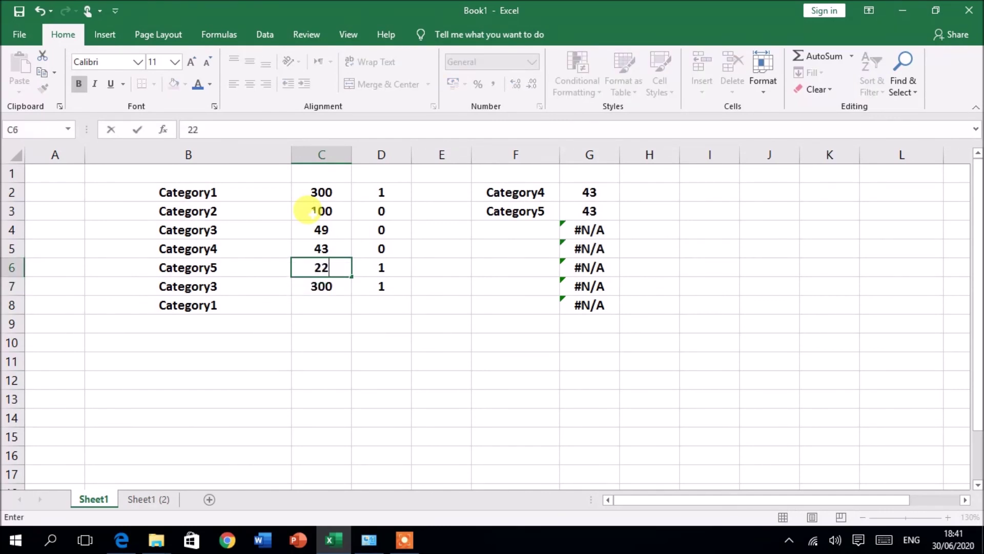
pyautogui.press('Return')
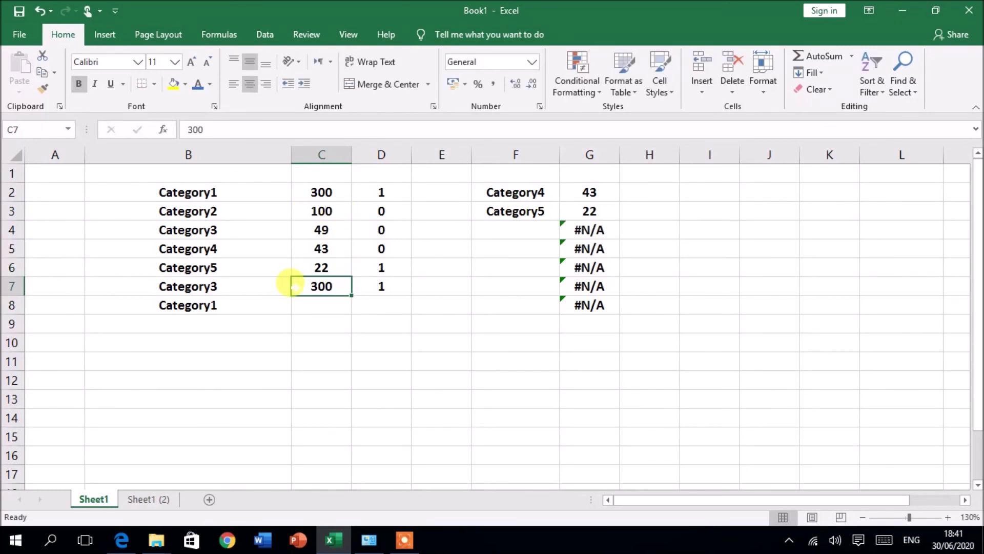
pyautogui.write('67')
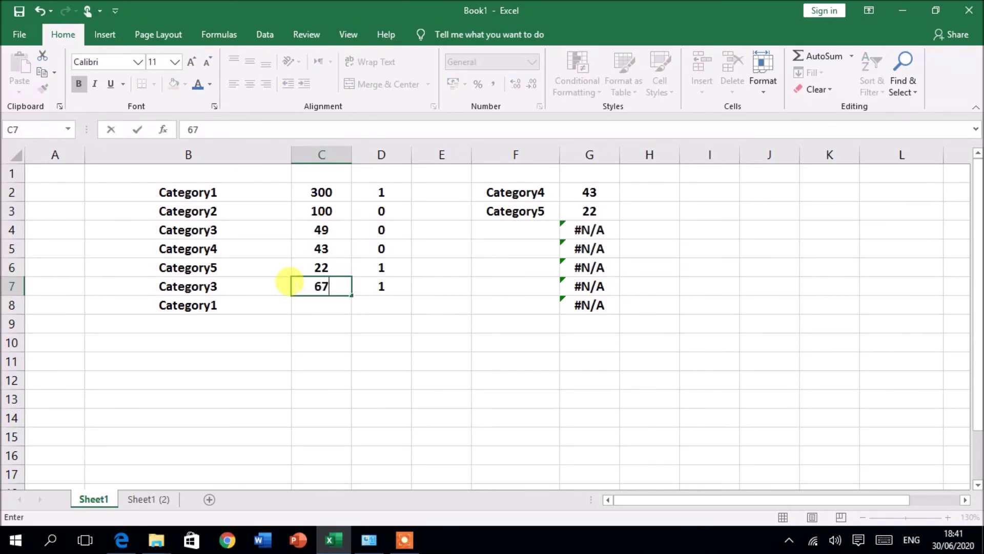
pyautogui.press('Return')
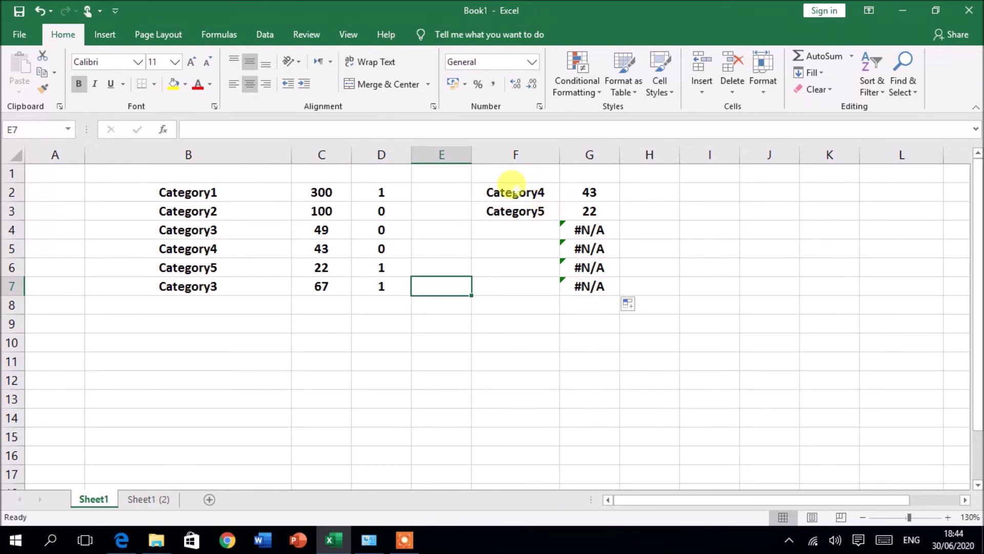
# Compare the Category4 and Category5 rows of the table with their lookup results in F2:G3, and examine the formula cells G4:G7
pyautogui.click(264, 247)
pyautogui.moveTo(264, 248); pyautogui.dragTo(325, 249)
pyautogui.moveTo(526, 192); pyautogui.dragTo(589, 192)
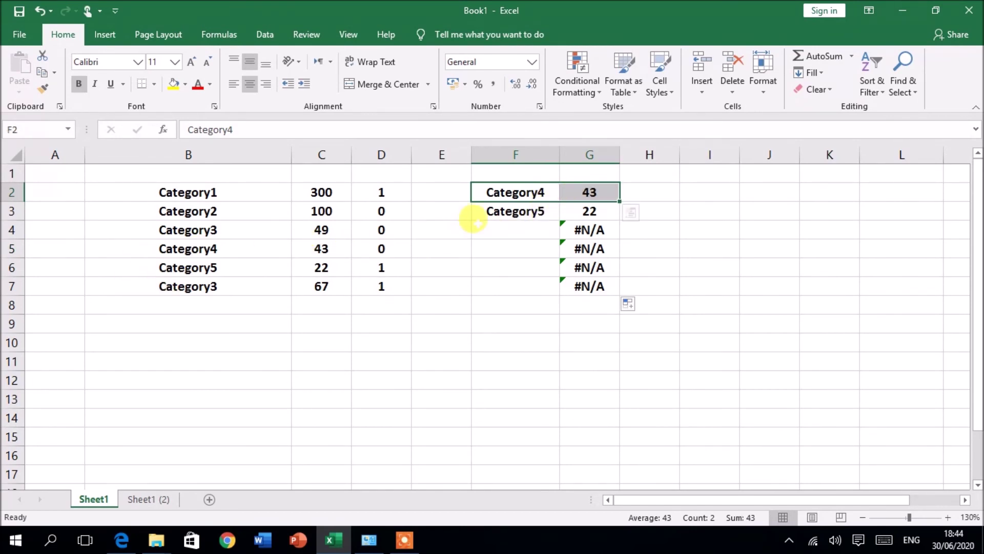
pyautogui.click(280, 266)
pyautogui.moveTo(281, 266); pyautogui.dragTo(310, 267)
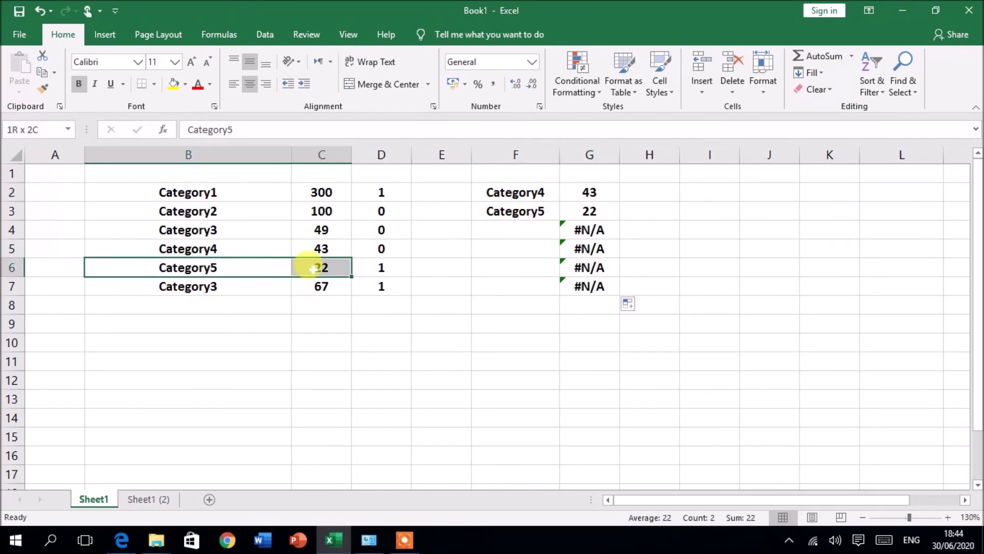
pyautogui.moveTo(529, 211); pyautogui.dragTo(591, 211)
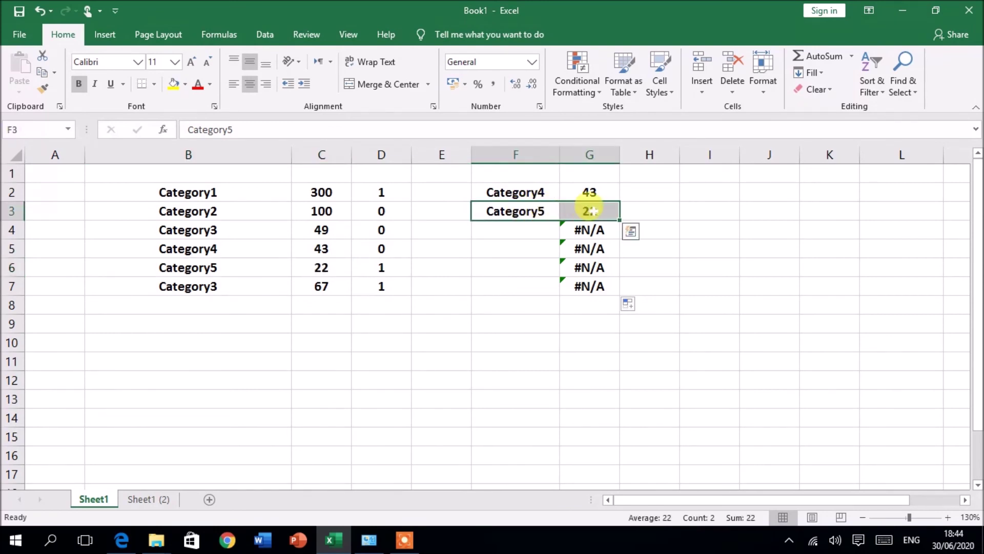
pyautogui.click(252, 210)
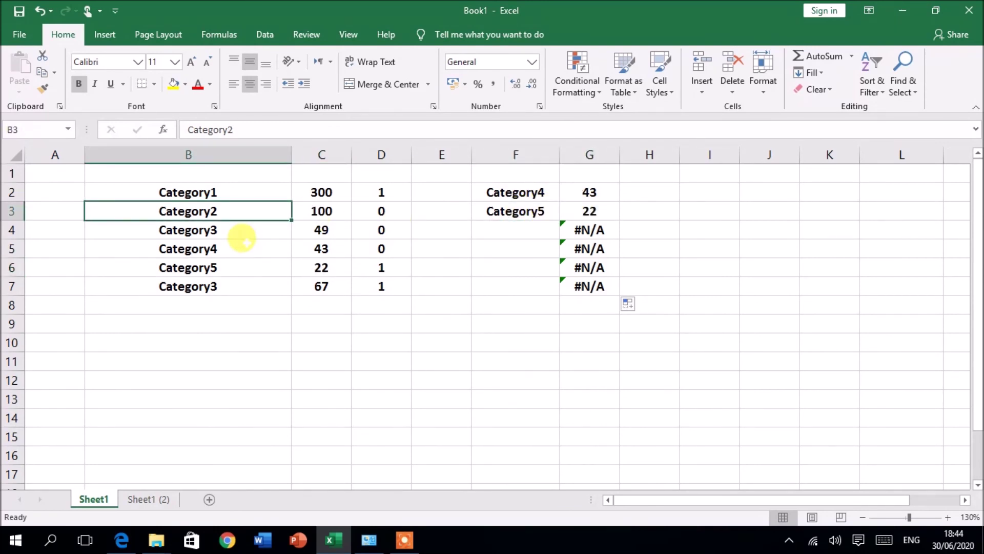
pyautogui.moveTo(509, 223); pyautogui.dragTo(512, 284)
pyautogui.moveTo(583, 227); pyautogui.dragTo(587, 275)
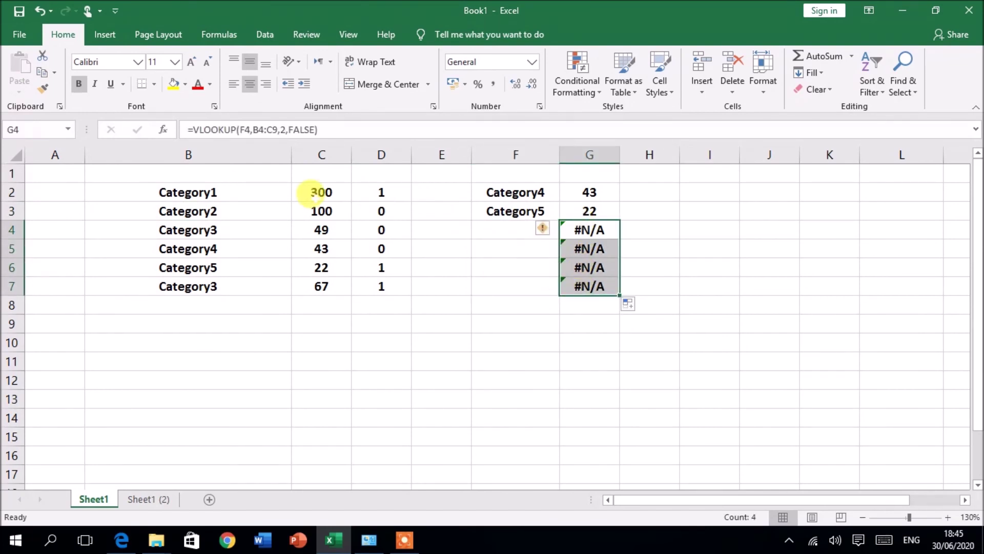
pyautogui.click(160, 211)
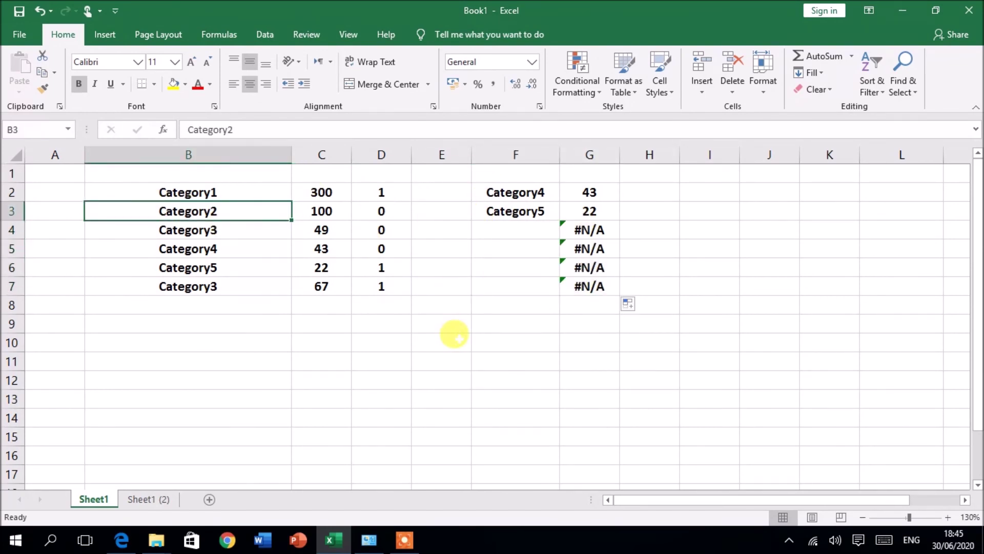